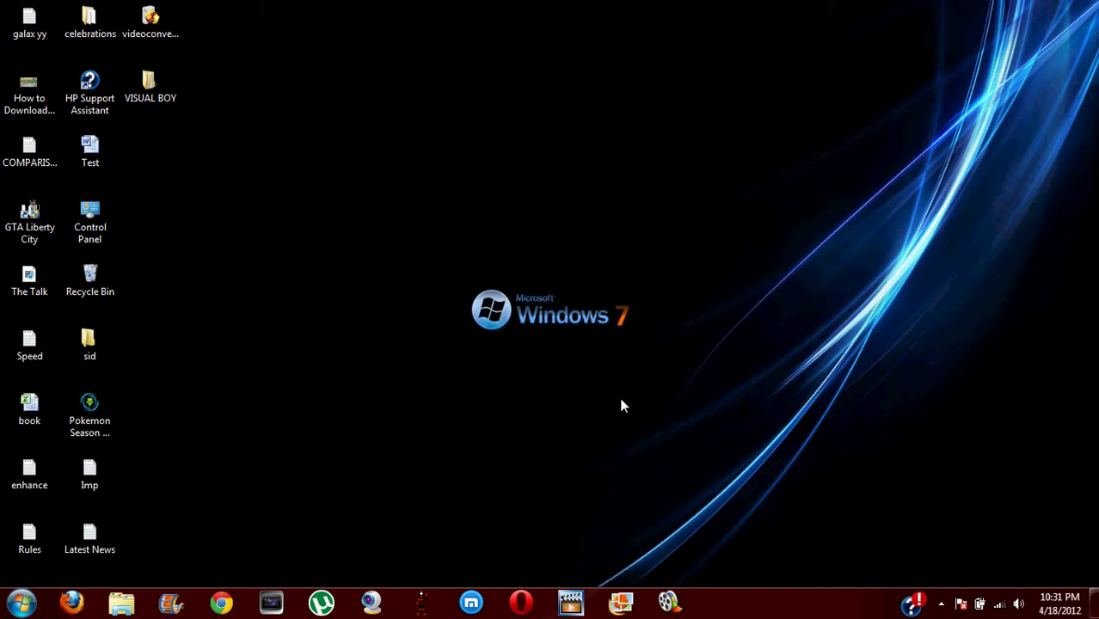
Launch VisualBoyAdvance by searching 'visualboy' in the Start menu.
{"action": "left_click", "coordinate": [23, 604]}
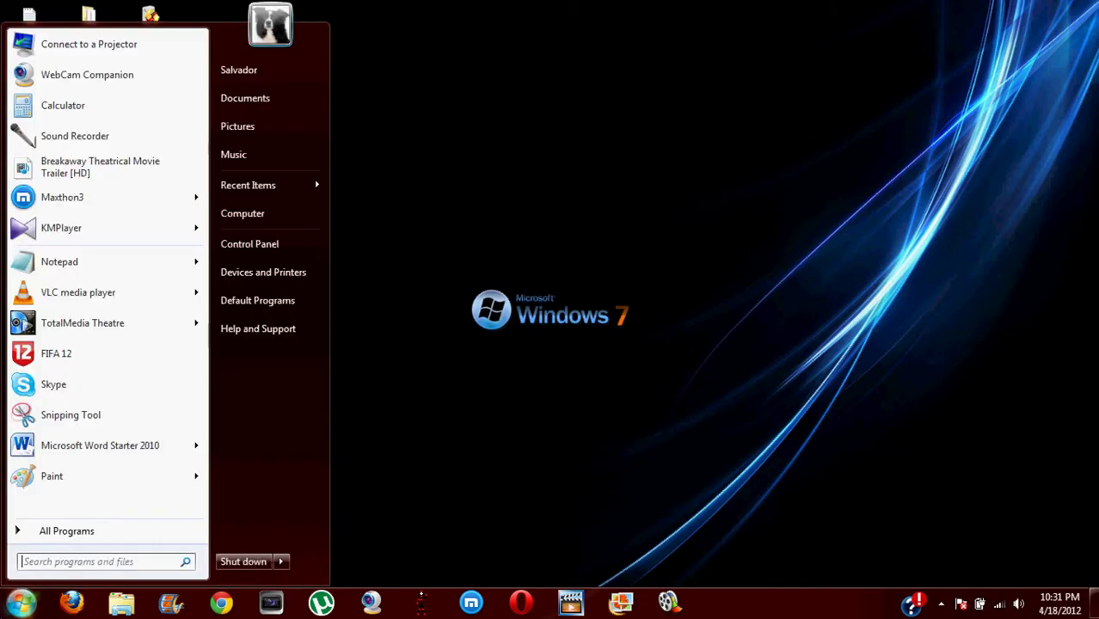
{"action": "type", "text": "visualboy"}
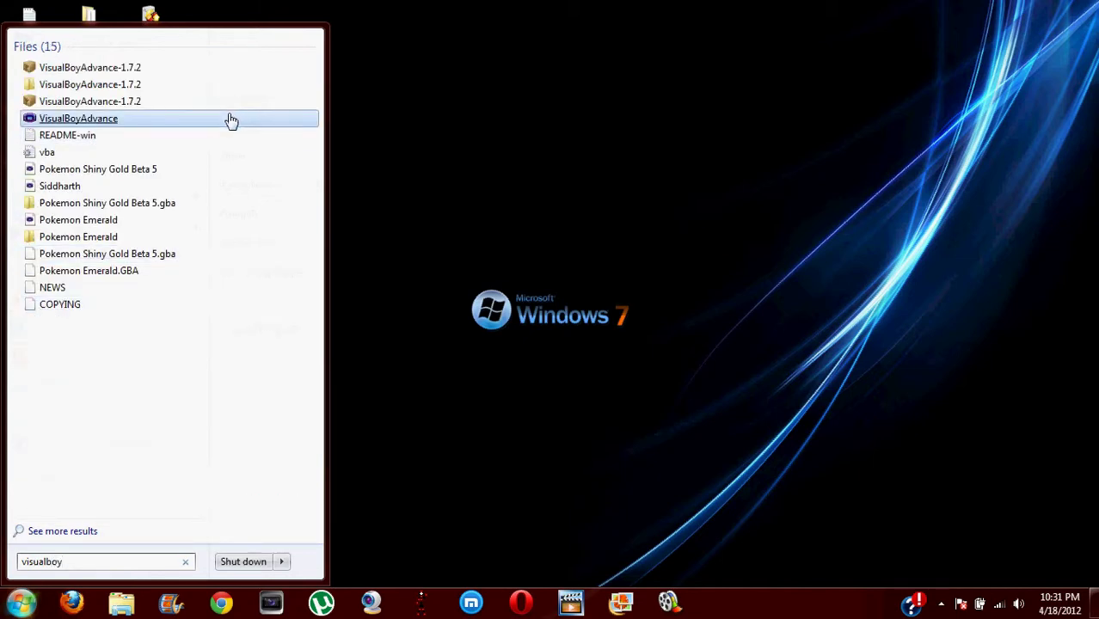
{"action": "left_click", "coordinate": [231, 117]}
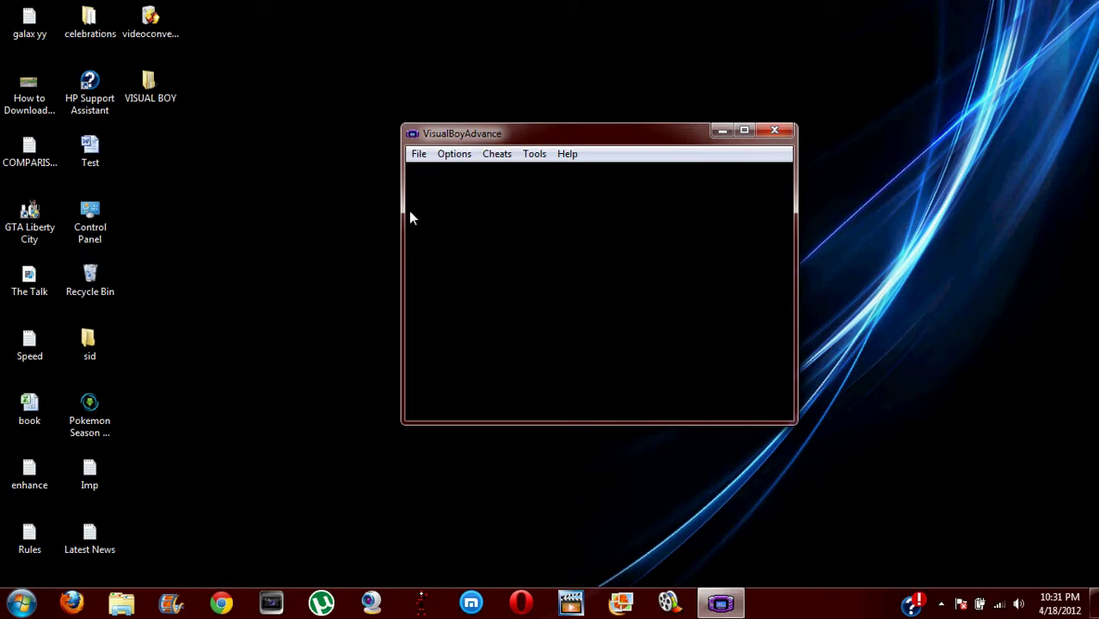
Browse the emulator's File, Options, Tools and Help menus, then close VisualBoyAdvance.
{"action": "left_click", "coordinate": [418, 157]}
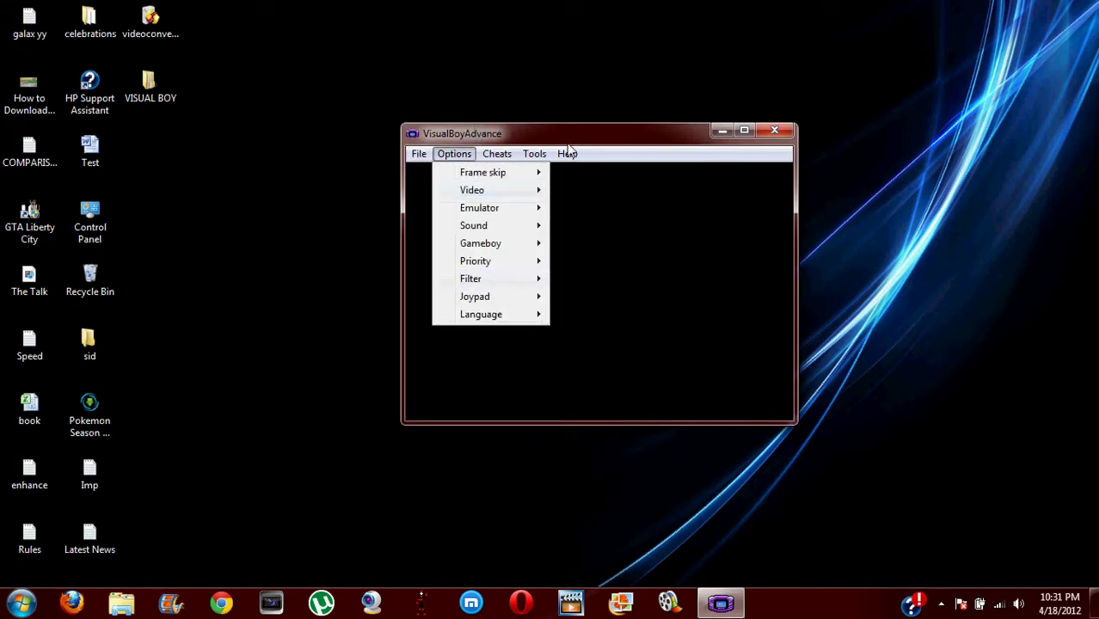
{"action": "mouse_move", "coordinate": [521, 163]}
{"action": "mouse_move", "coordinate": [567, 154]}
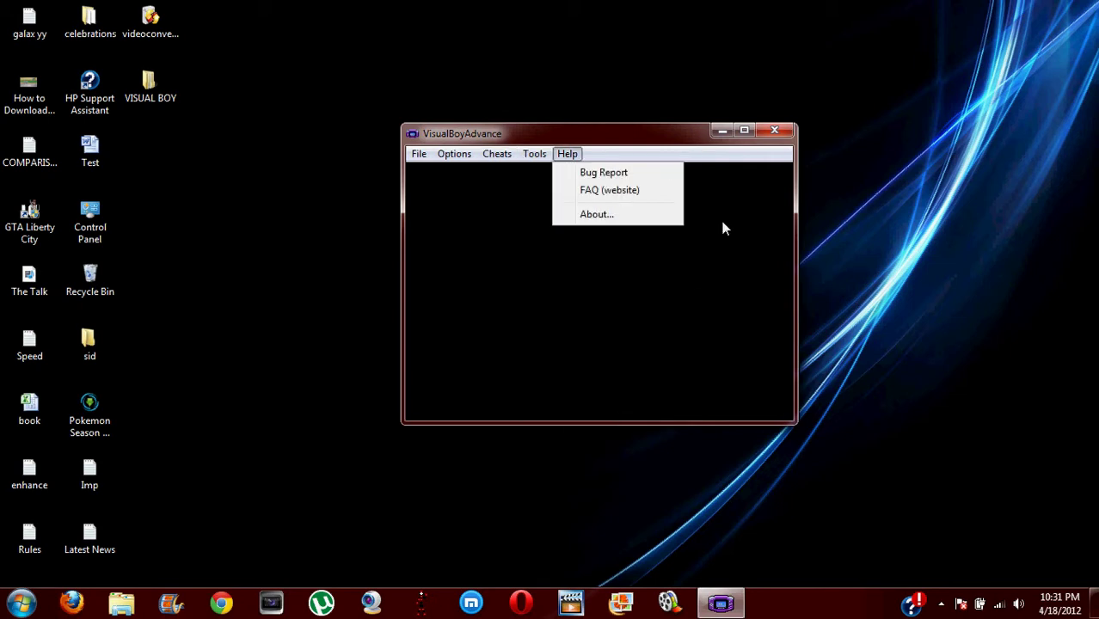
{"action": "left_click", "coordinate": [761, 246]}
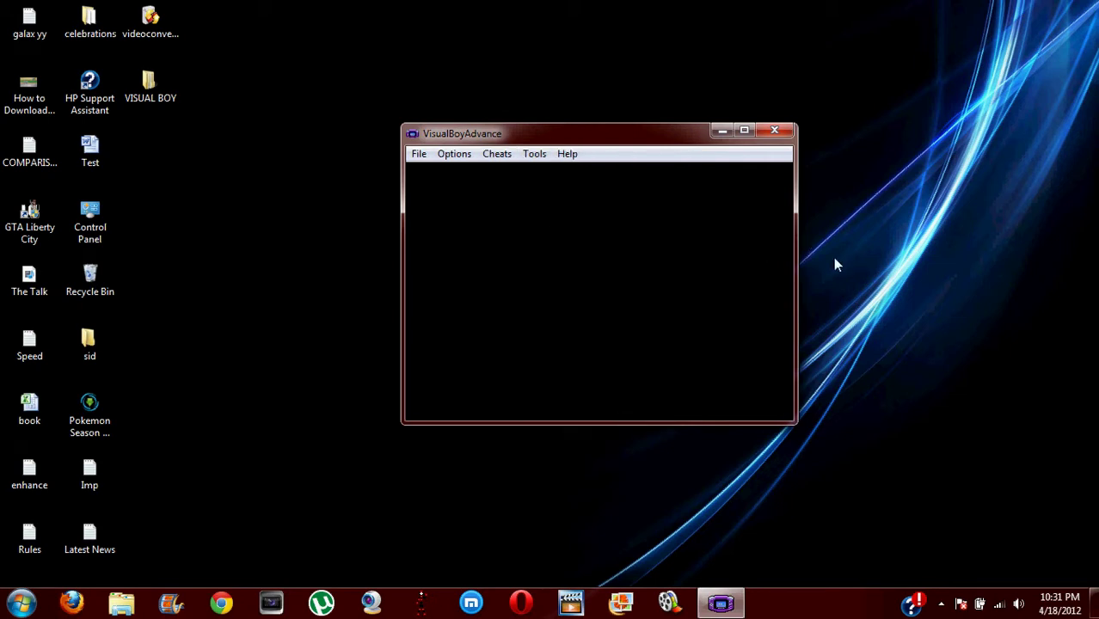
{"action": "left_click", "coordinate": [775, 131]}
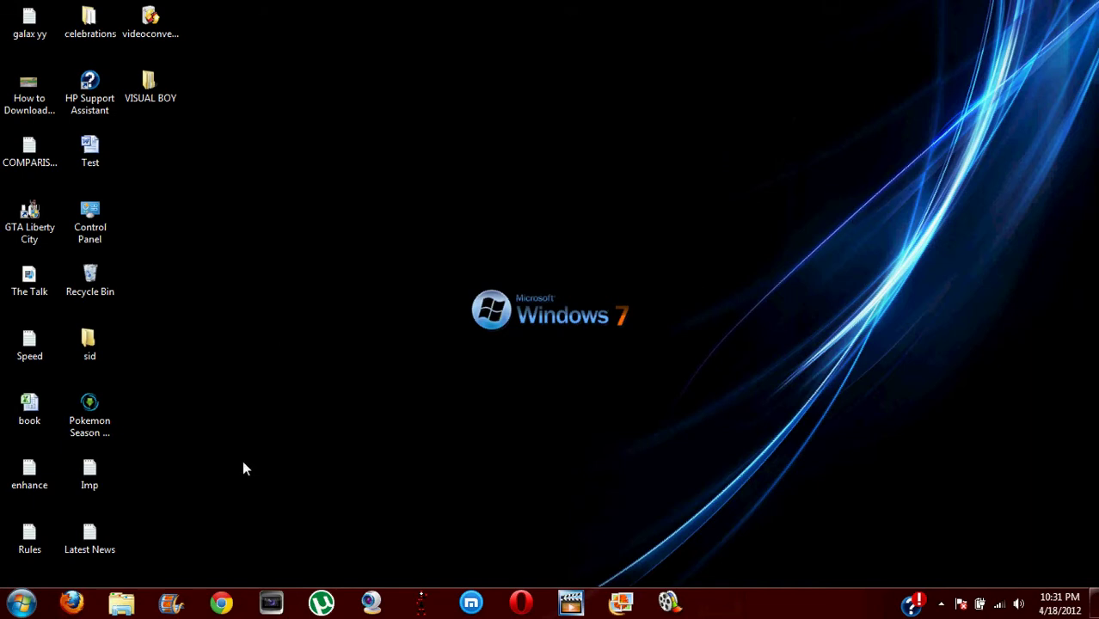
Open Chrome and go to coolrom.com.
{"action": "left_click", "coordinate": [221, 602]}
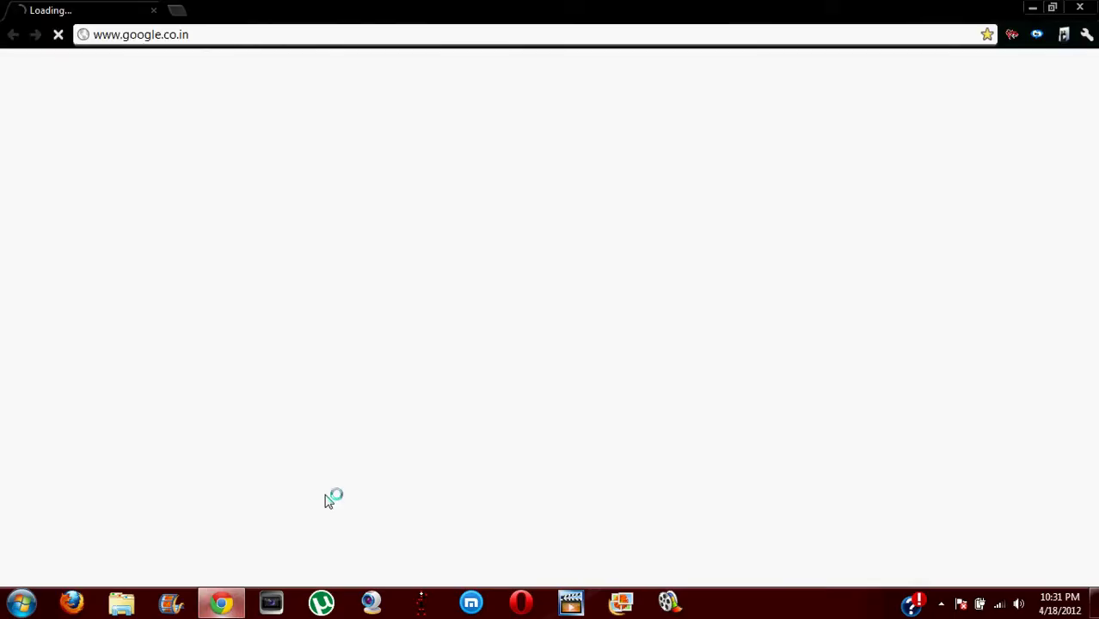
{"action": "left_click", "coordinate": [806, 37]}
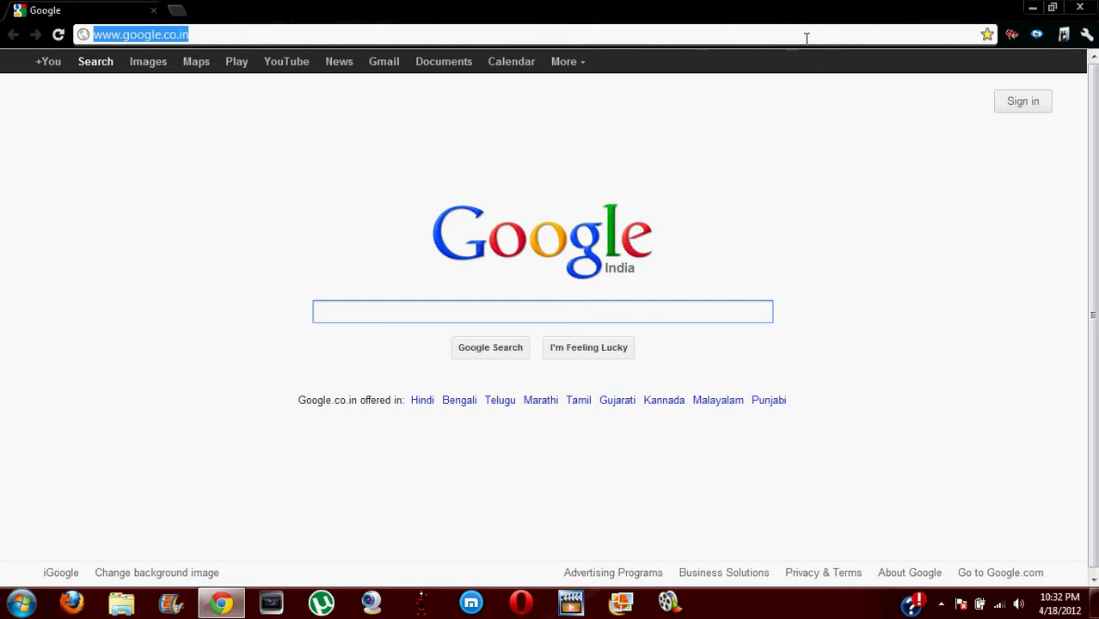
{"action": "type", "text": "cool"}
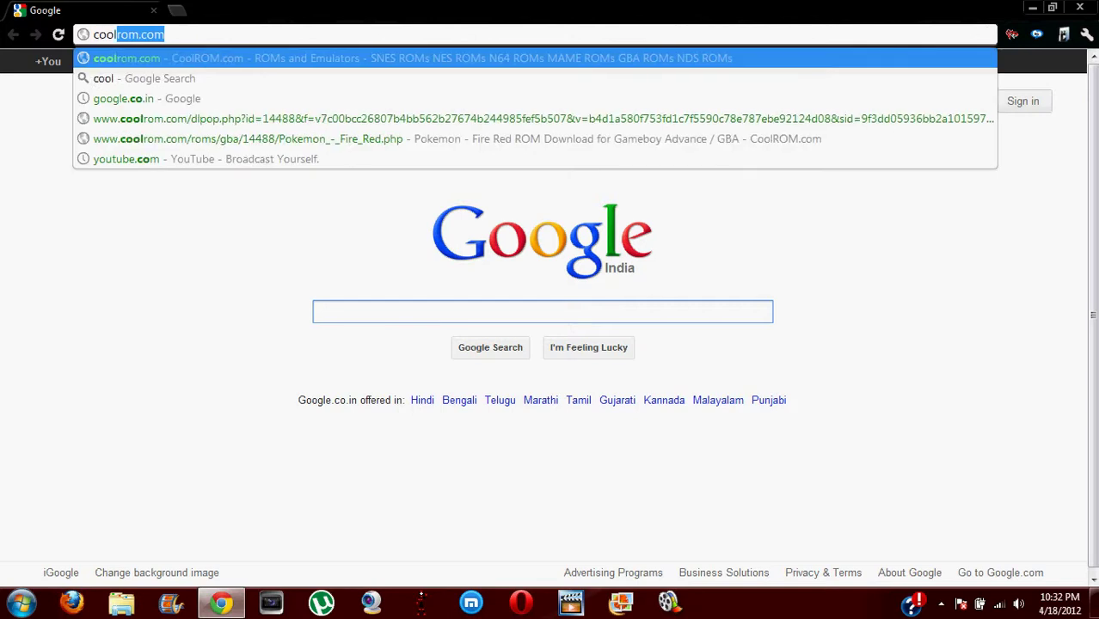
{"action": "key", "text": "Return"}
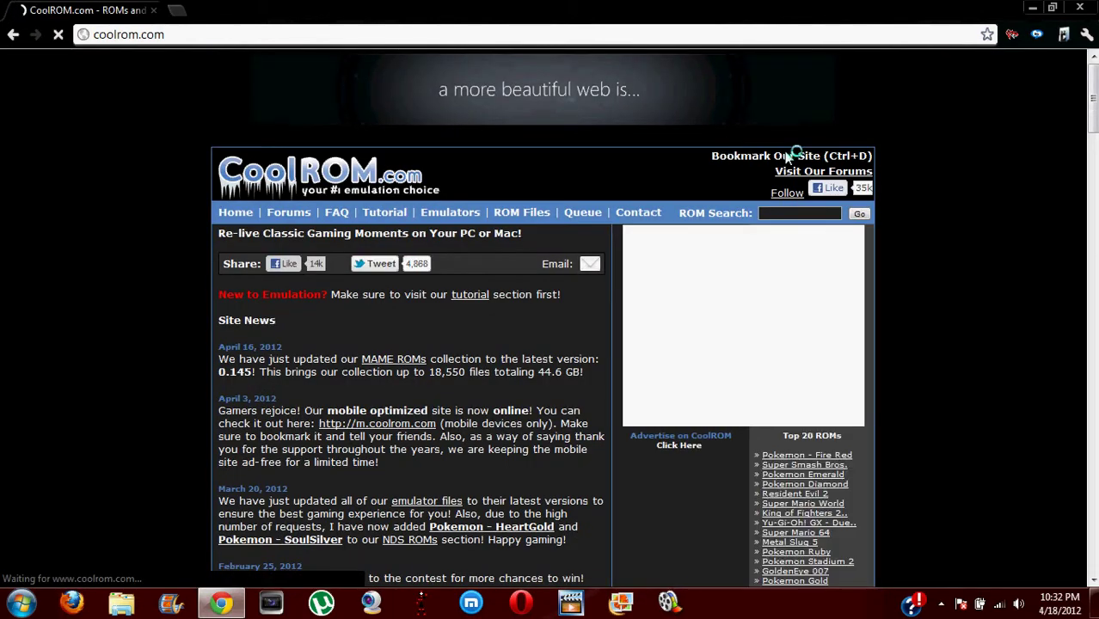
Navigate CoolROM's GBA ROM list and open the Pokemon - Fire Red page.
{"action": "scroll", "coordinate": [1007, 117], "scroll_direction": "down", "scroll_amount": 2}
{"action": "scroll", "coordinate": [665, 136], "scroll_direction": "up", "scroll_amount": 2}
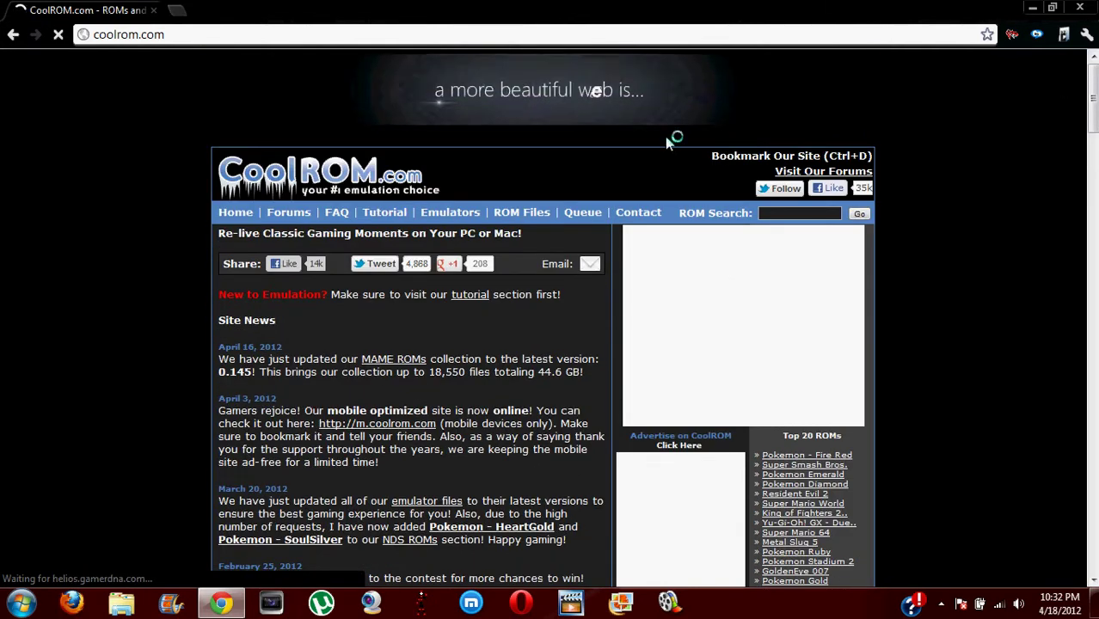
{"action": "mouse_move", "coordinate": [542, 212]}
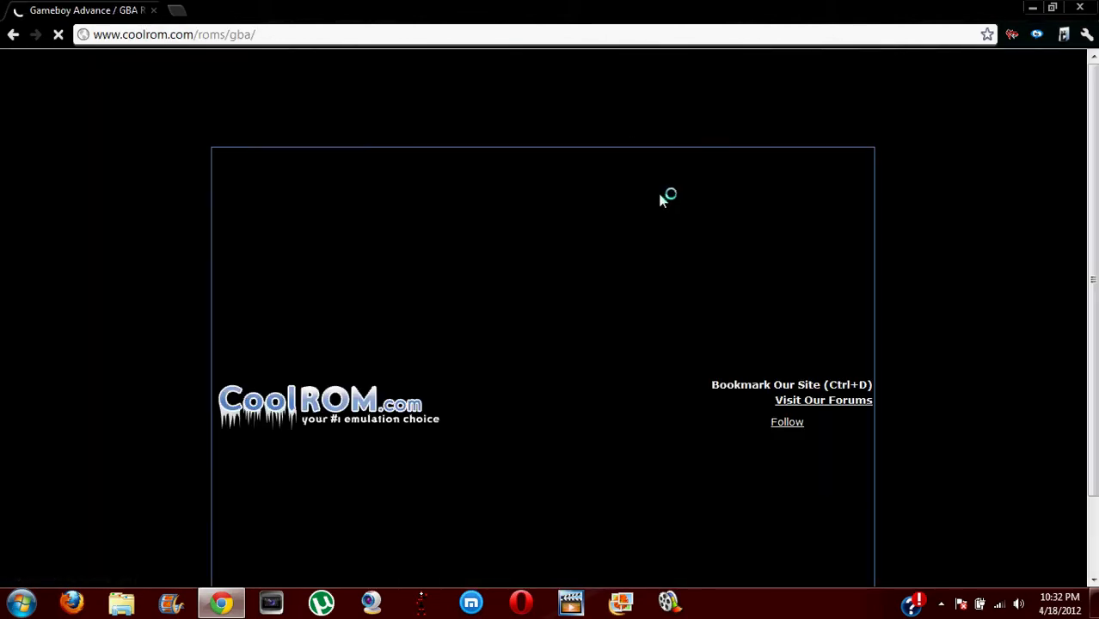
{"action": "scroll", "coordinate": [654, 256], "scroll_direction": "down", "scroll_amount": 1}
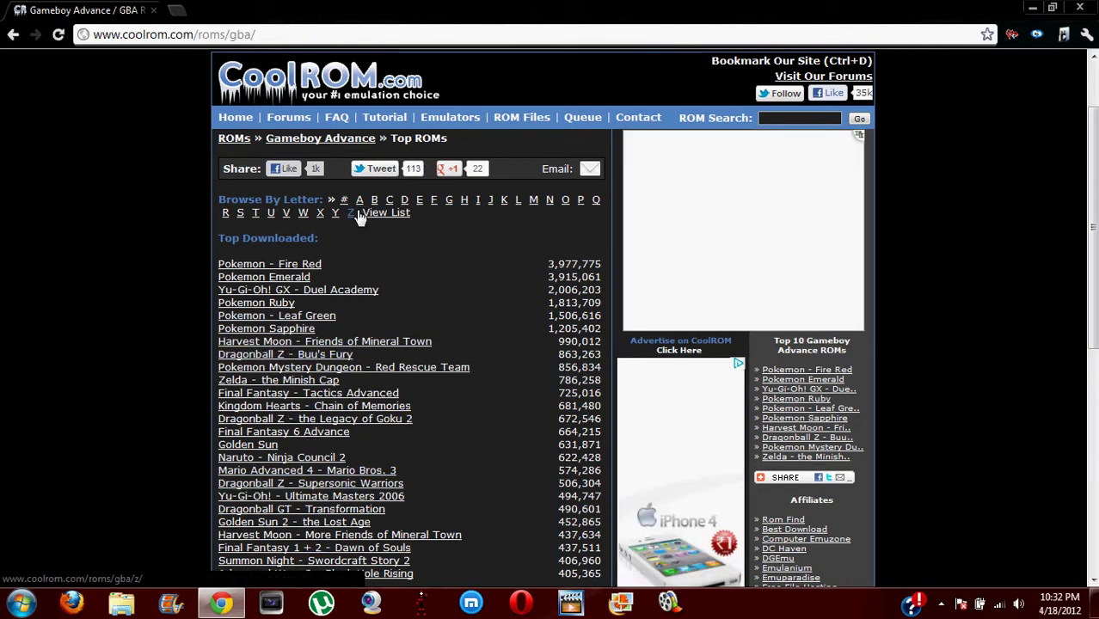
{"action": "left_click", "coordinate": [321, 269]}
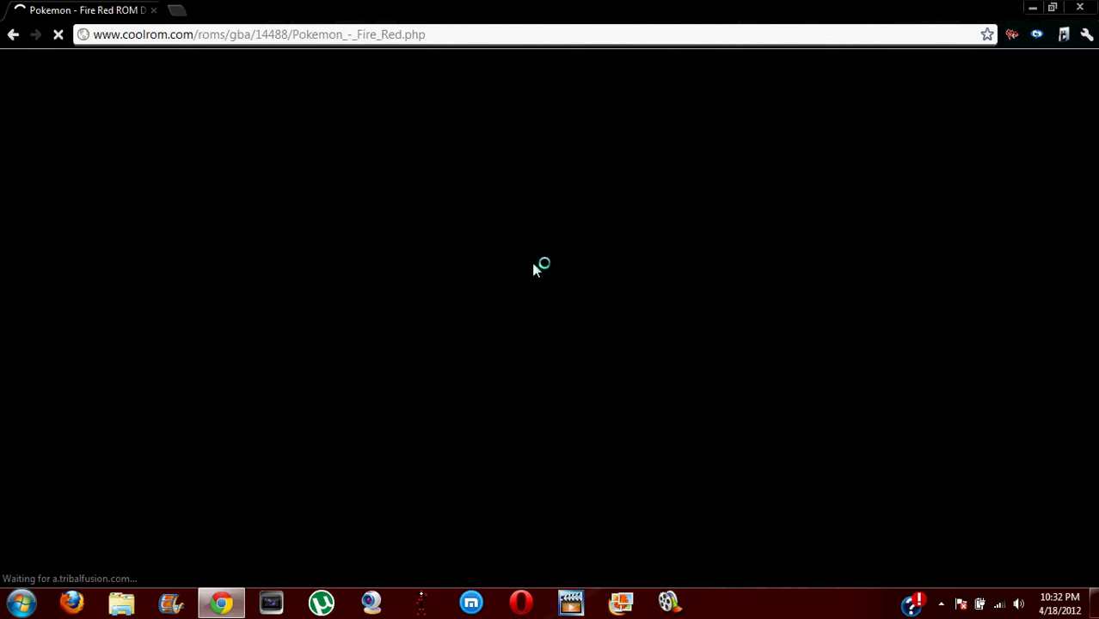
{"action": "scroll", "coordinate": [749, 252], "scroll_direction": "down", "scroll_amount": 8}
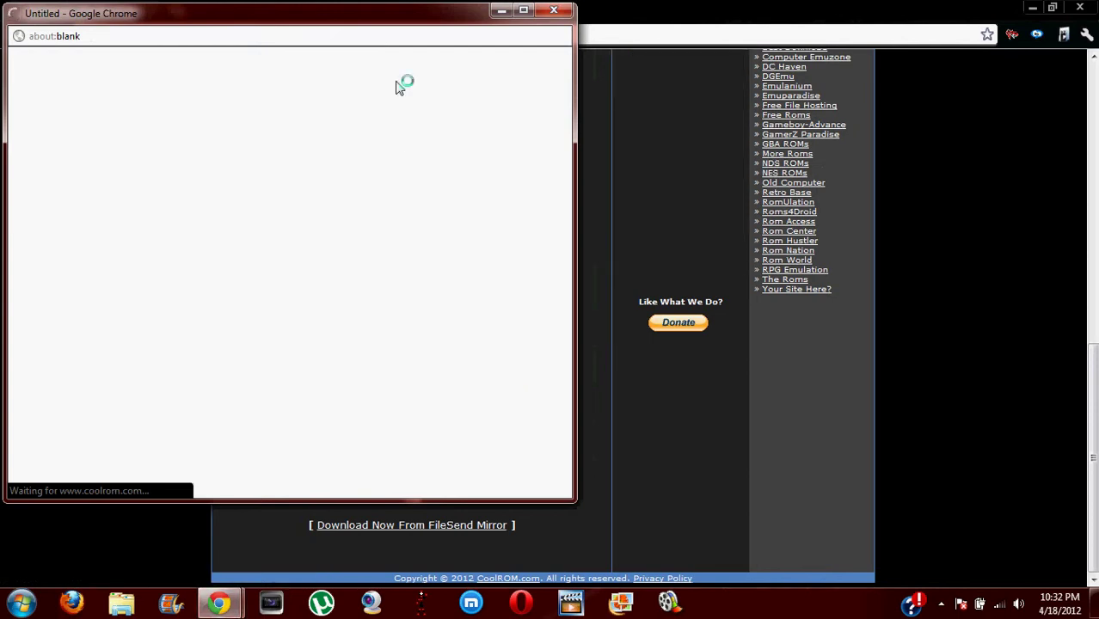
Maximize the download popup and start downloading Pokemon - Fire Red.zip (5.1 MB).
{"action": "mouse_move", "coordinate": [419, 32]}
{"action": "left_mouse_down"}
{"action": "mouse_move", "coordinate": [495, 133]}
{"action": "mouse_move", "coordinate": [704, 148]}
{"action": "mouse_move", "coordinate": [834, 54]}
{"action": "mouse_move", "coordinate": [911, 16]}
{"action": "mouse_move", "coordinate": [613, 49]}
{"action": "left_mouse_up"}
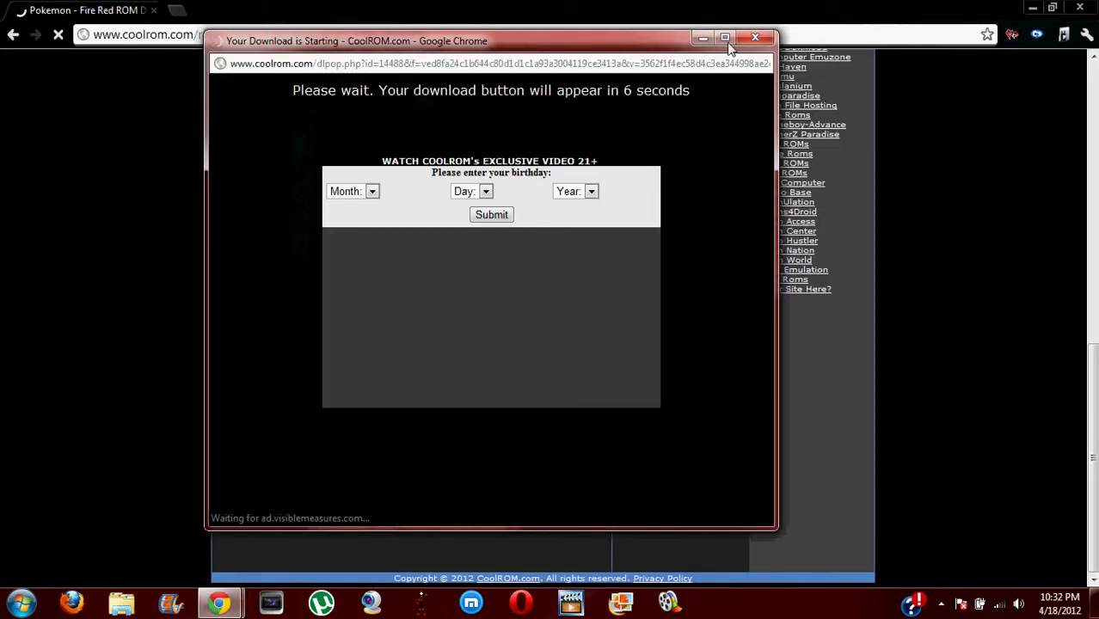
{"action": "left_click", "coordinate": [724, 37]}
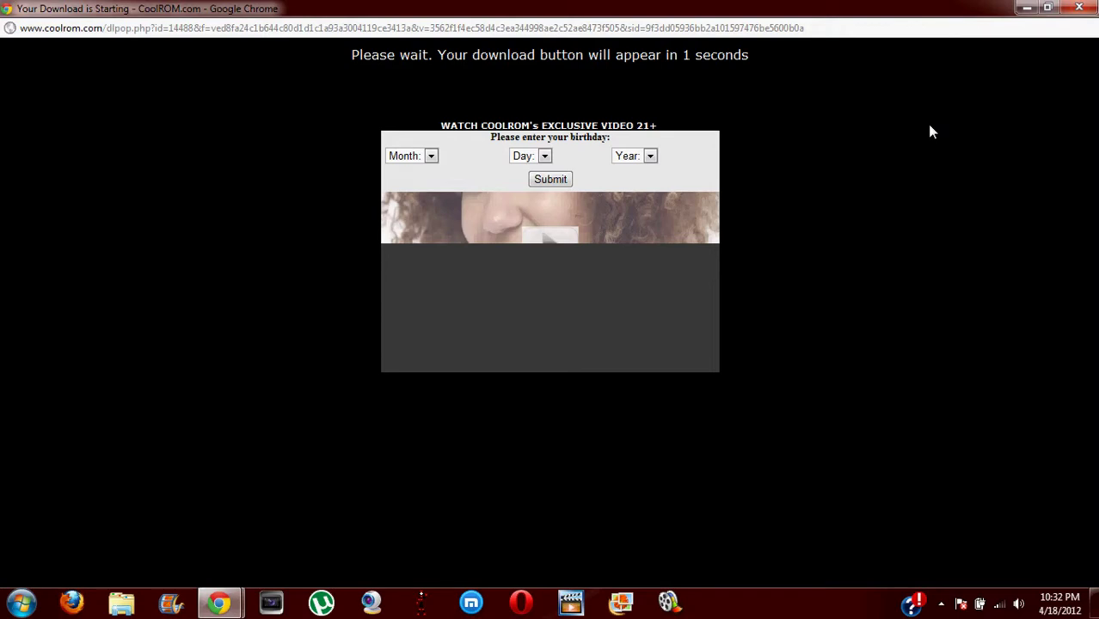
{"action": "left_click", "coordinate": [571, 89]}
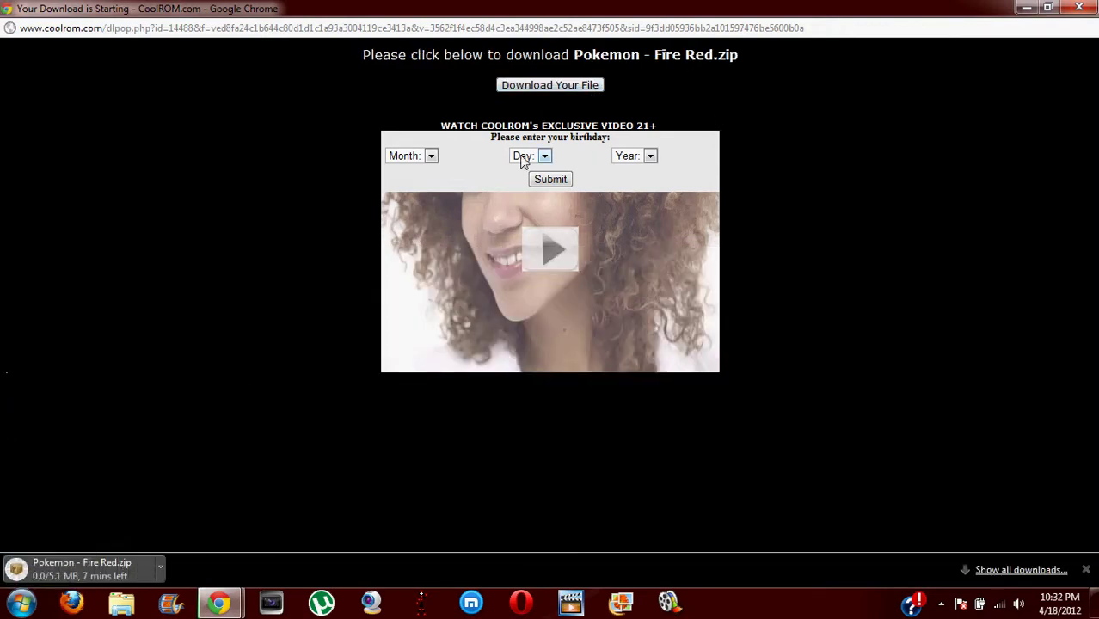
Wait for Pokemon - Fire Red.zip to finish downloading, then open it in Express Zip.
{"action": "left_click_drag", "start_coordinate": [339, 8], "coordinate": [497, 6]}
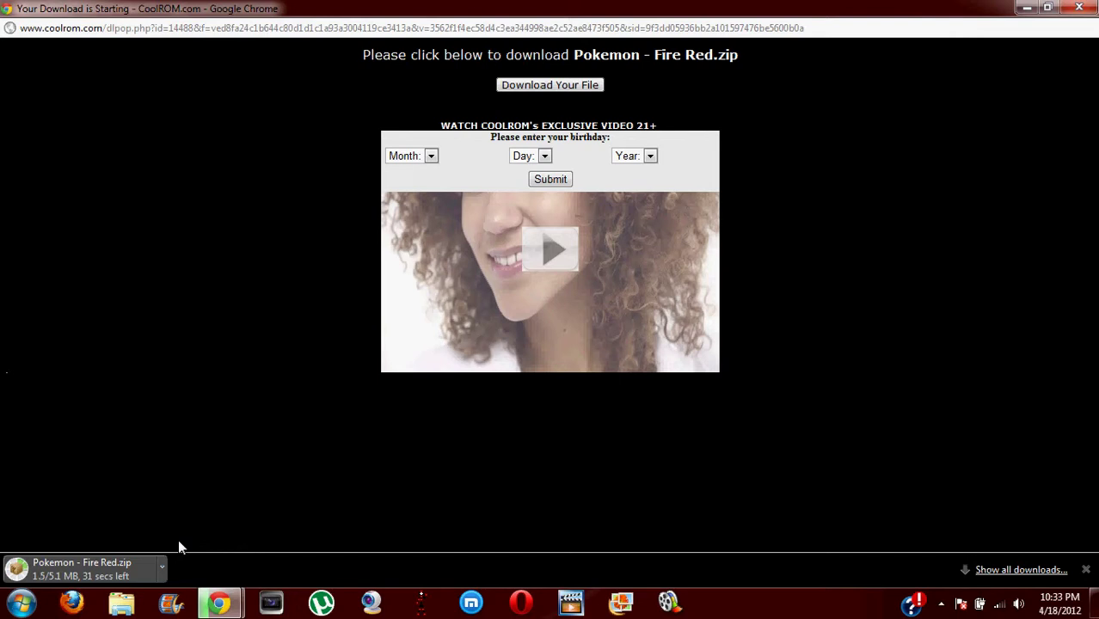
{"action": "left_click", "coordinate": [164, 557]}
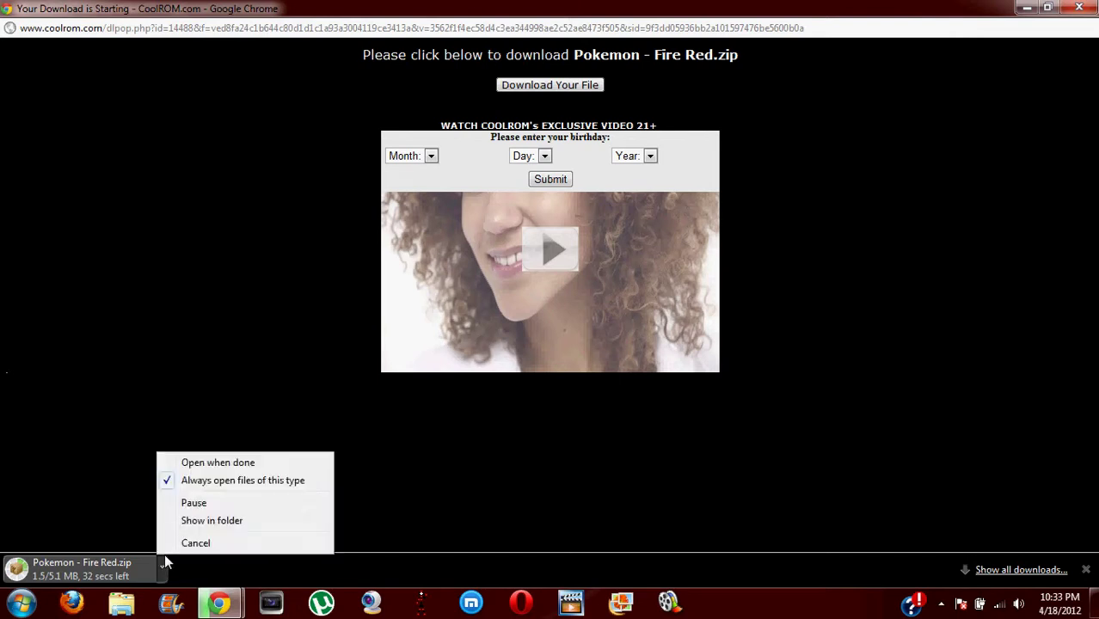
{"action": "left_click", "coordinate": [209, 559]}
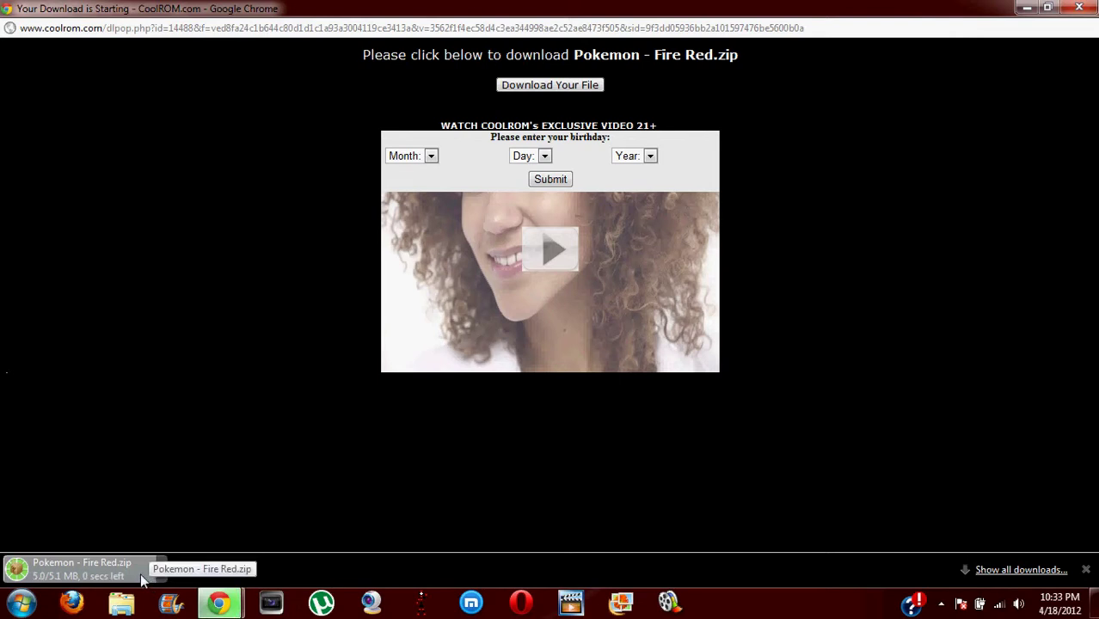
{"action": "left_click", "coordinate": [141, 574]}
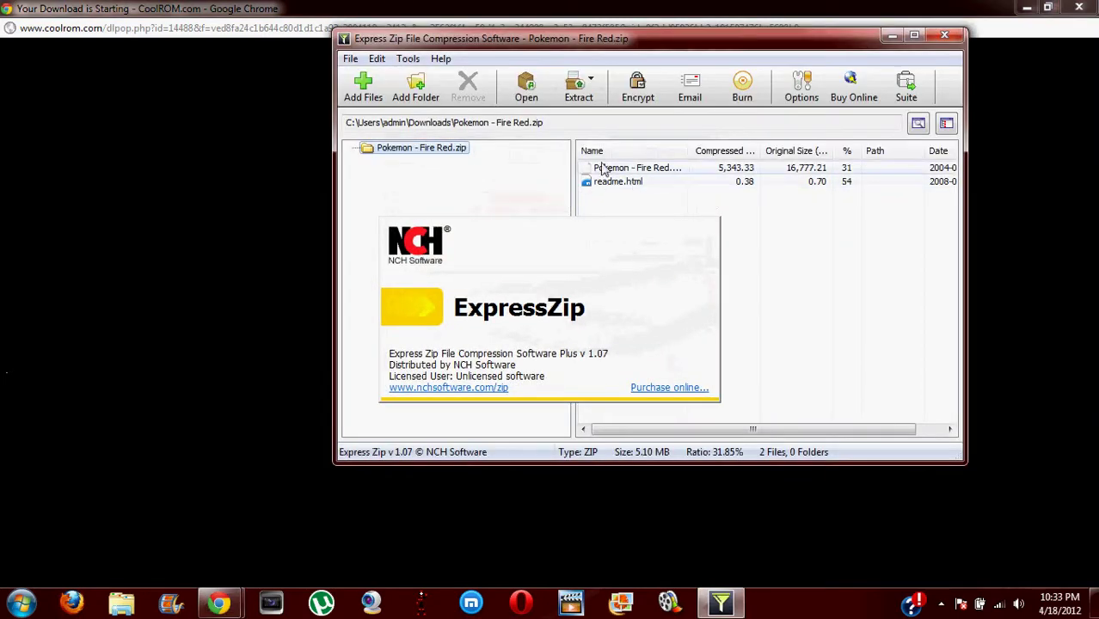
Maximize Express Zip, select the Fire Red ROM and choose Extract Selected.
{"action": "left_click", "coordinate": [913, 35]}
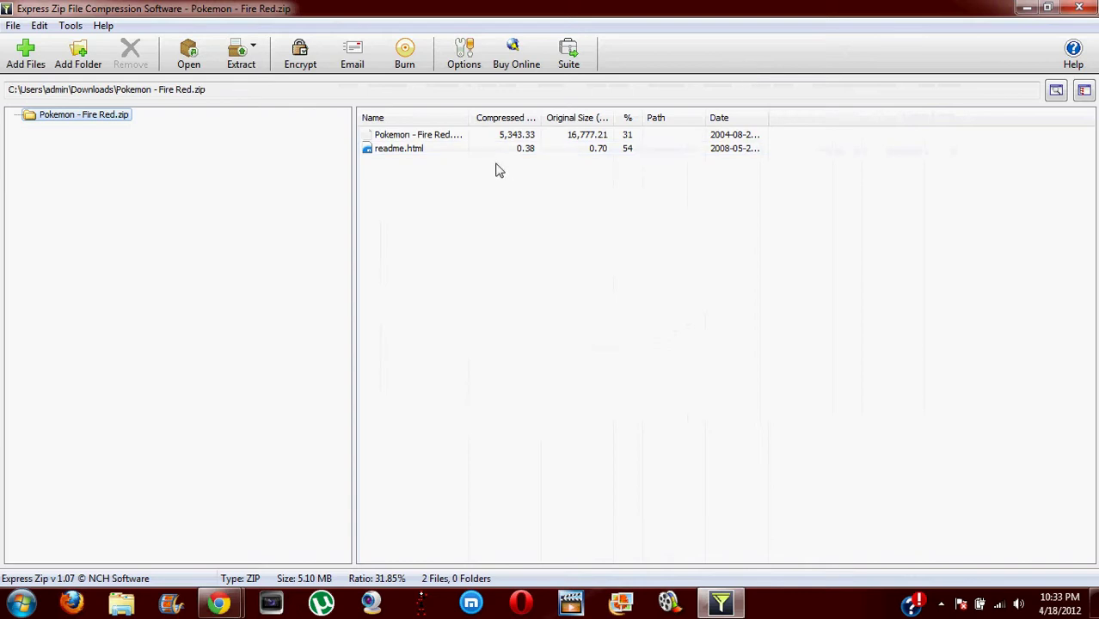
{"action": "left_click", "coordinate": [546, 139]}
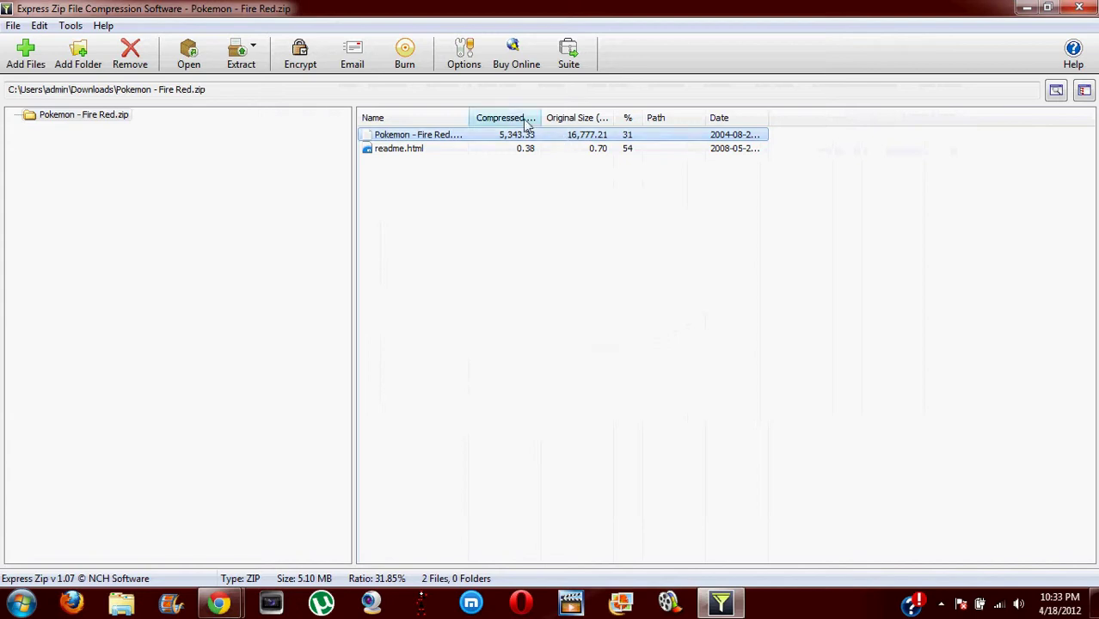
{"action": "left_click", "coordinate": [248, 68]}
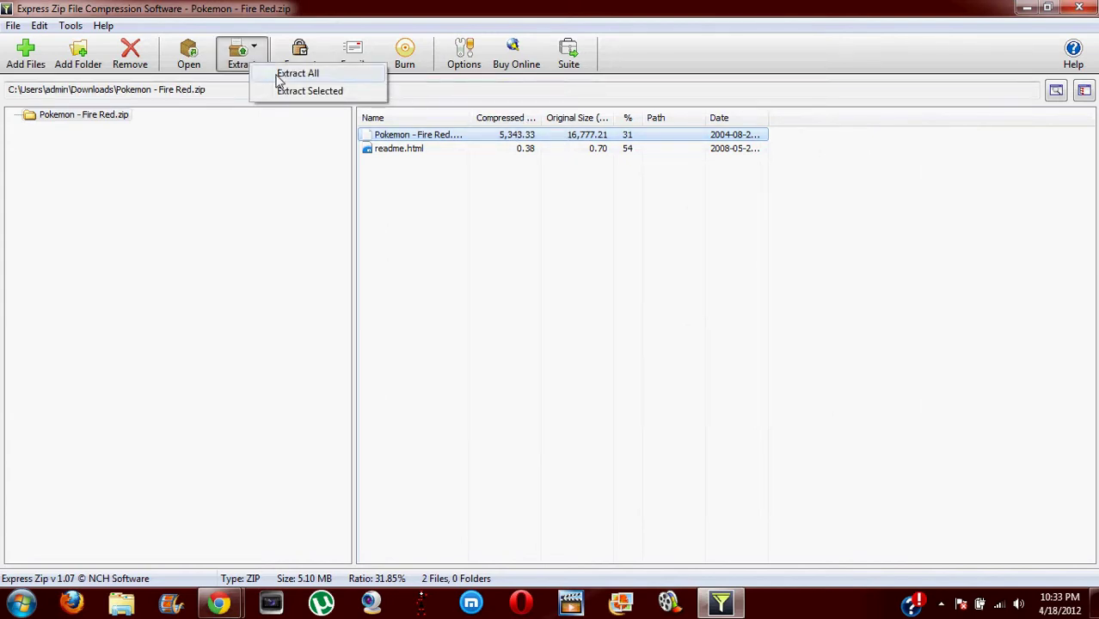
{"action": "left_click", "coordinate": [288, 91]}
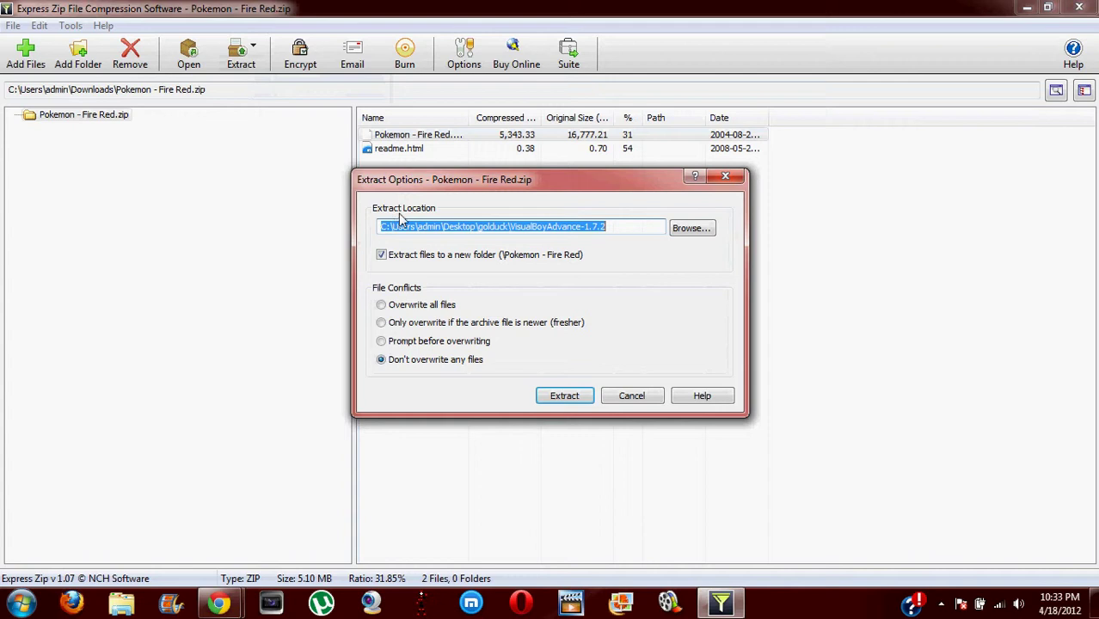
Extract the ROM into VISUAL BOY\VisualBoyAdvance-1.7.2 and acknowledge the success message.
{"action": "left_click", "coordinate": [692, 229]}
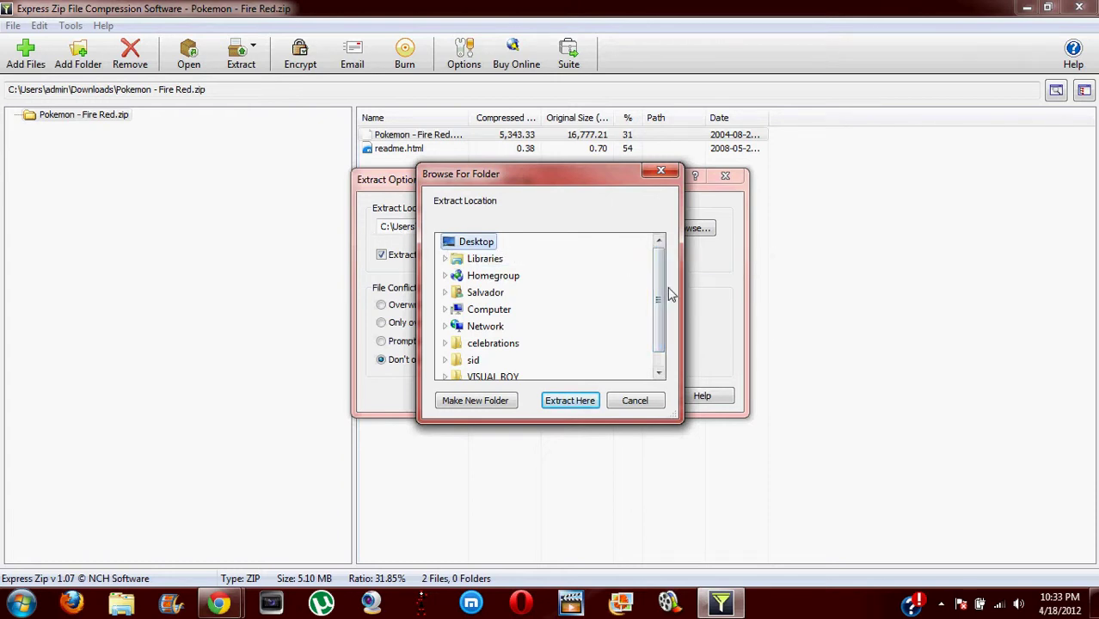
{"action": "scroll", "coordinate": [669, 335], "scroll_direction": "down", "scroll_amount": 1}
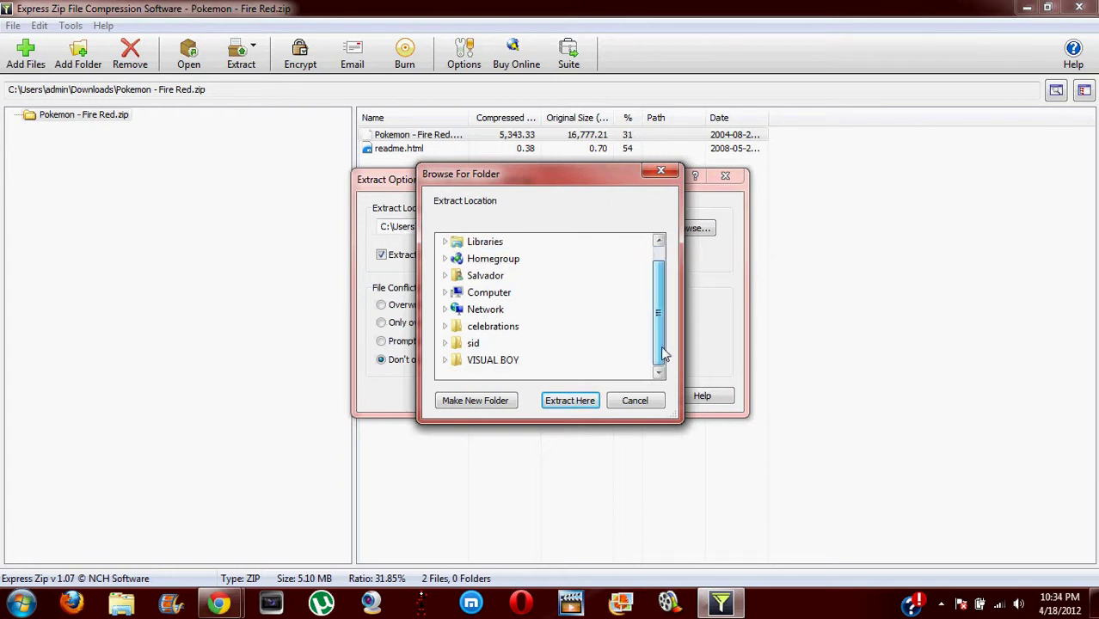
{"action": "double_click", "coordinate": [518, 361]}
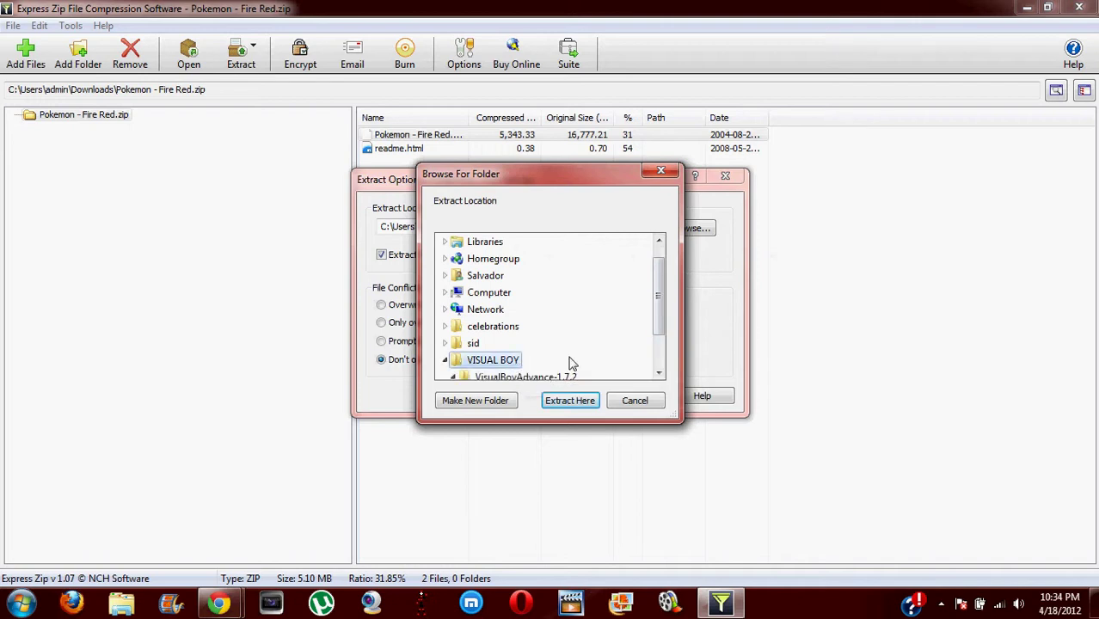
{"action": "scroll", "coordinate": [662, 342], "scroll_direction": "down", "scroll_amount": 2}
{"action": "left_click", "coordinate": [651, 343]}
{"action": "scroll", "coordinate": [655, 352], "scroll_direction": "down", "scroll_amount": 1}
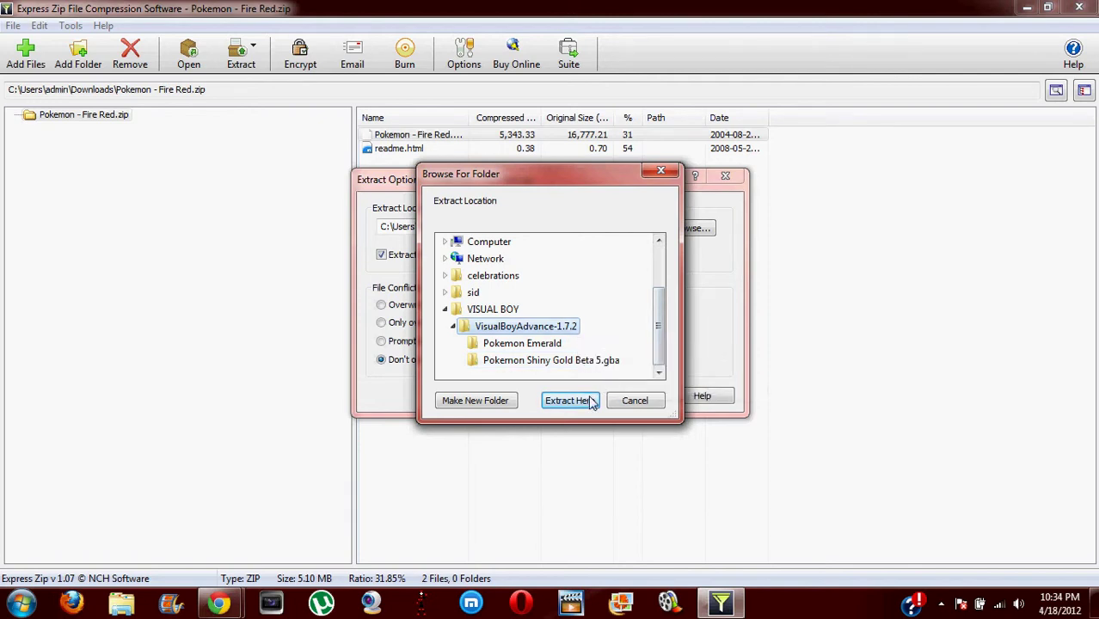
{"action": "left_click", "coordinate": [578, 401]}
{"action": "left_click", "coordinate": [565, 396]}
{"action": "left_click", "coordinate": [614, 364]}
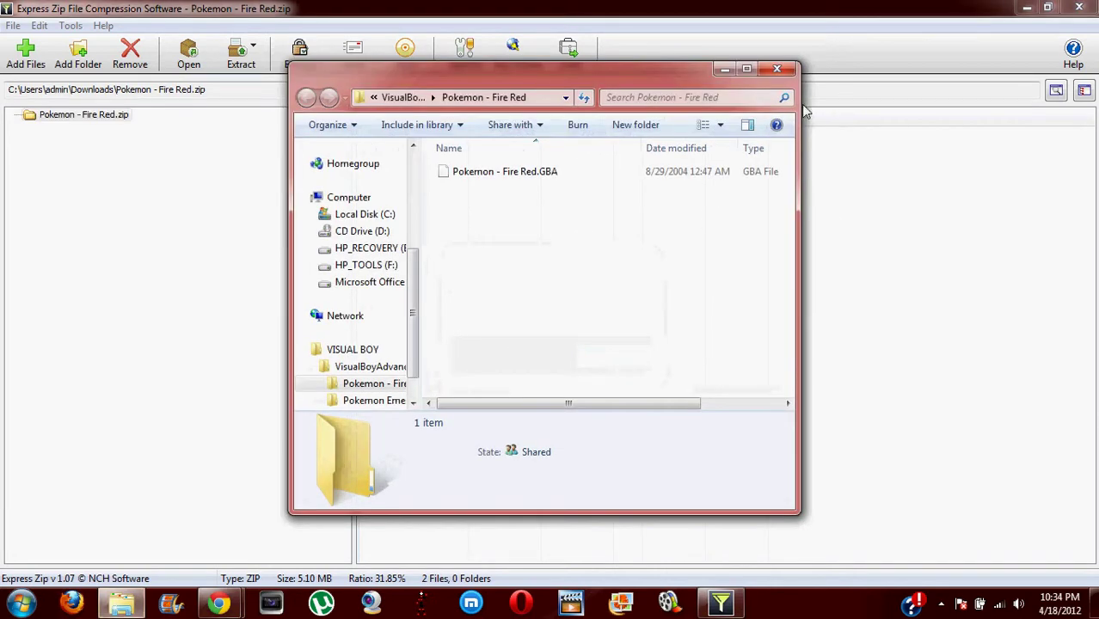
Close Express Zip and check the Pokemon - Fire Red folder inside VisualBoyAdvance-1.7.2.
{"action": "left_click", "coordinate": [1079, 7]}
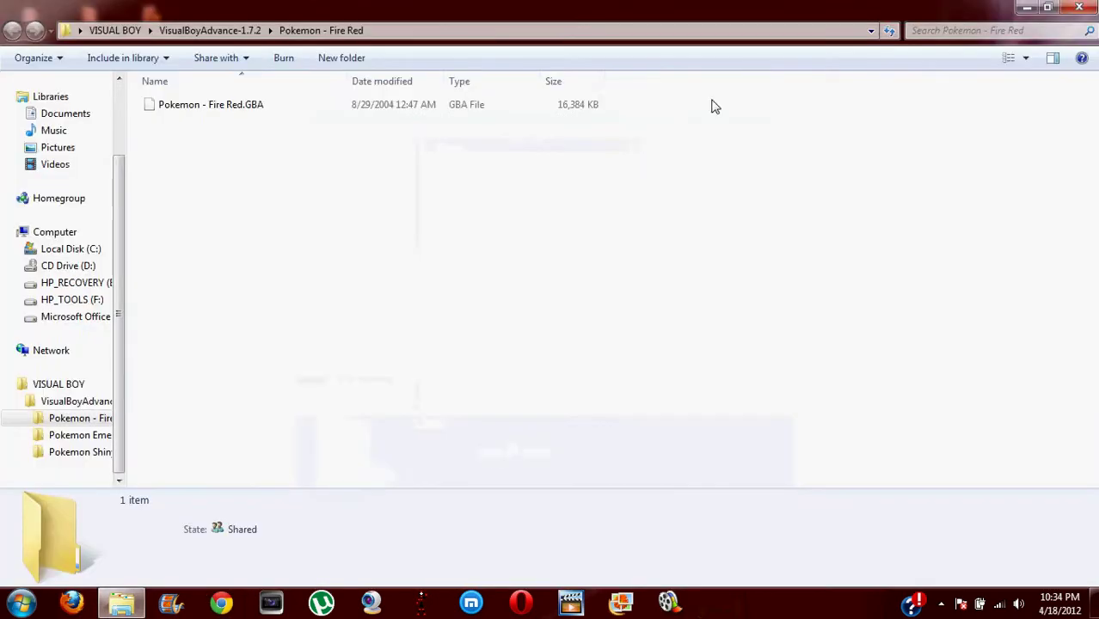
{"action": "left_click", "coordinate": [249, 31]}
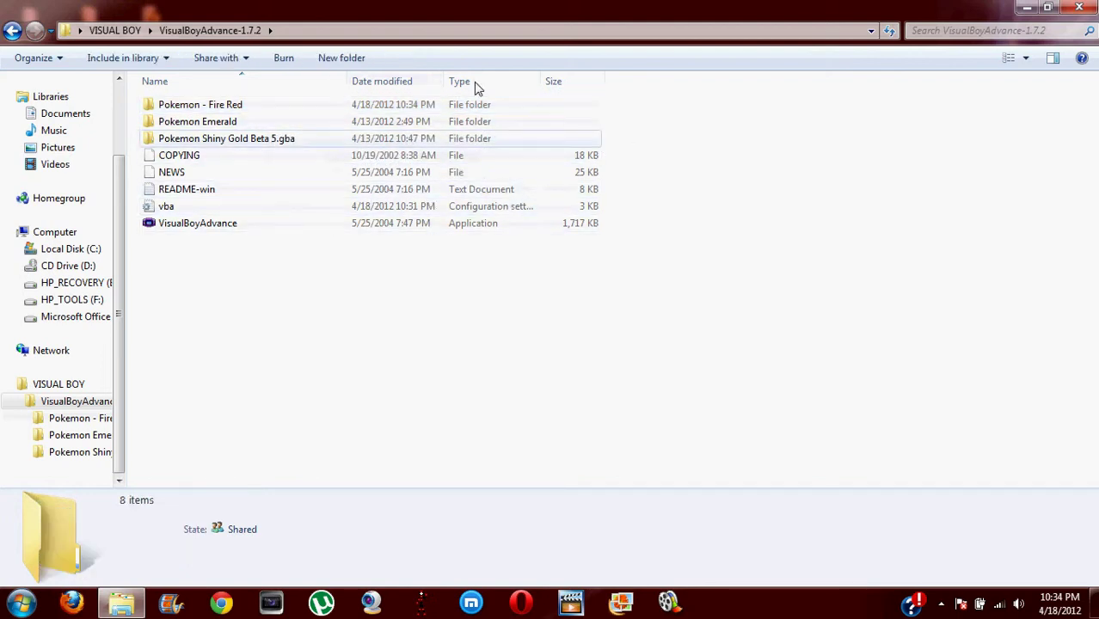
{"action": "double_click", "coordinate": [384, 106]}
{"action": "left_click", "coordinate": [384, 107]}
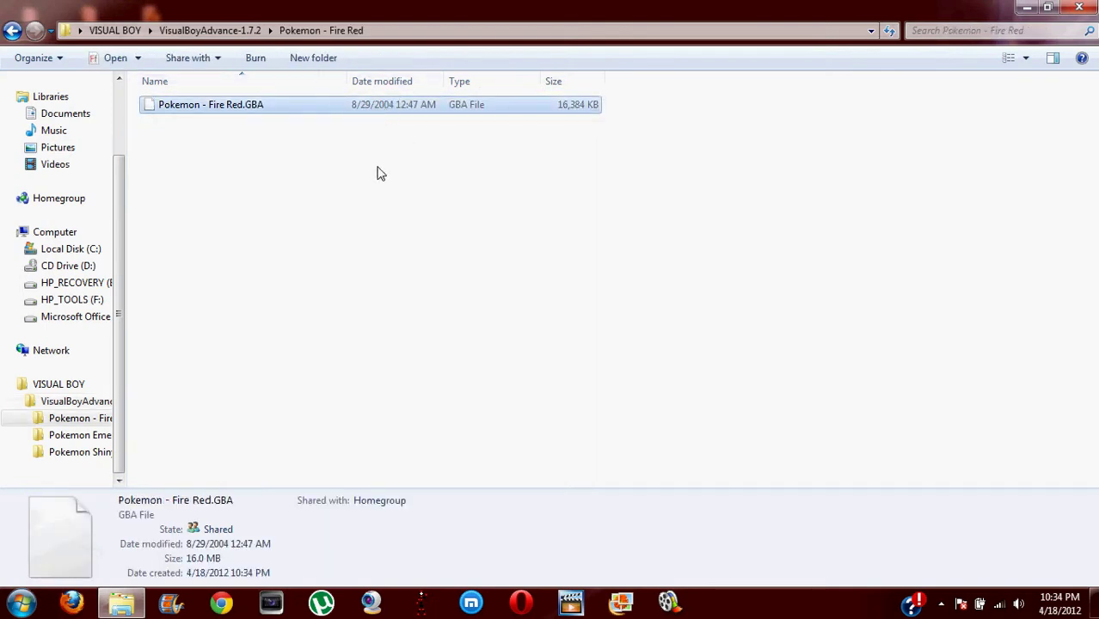
{"action": "left_click", "coordinate": [452, 141]}
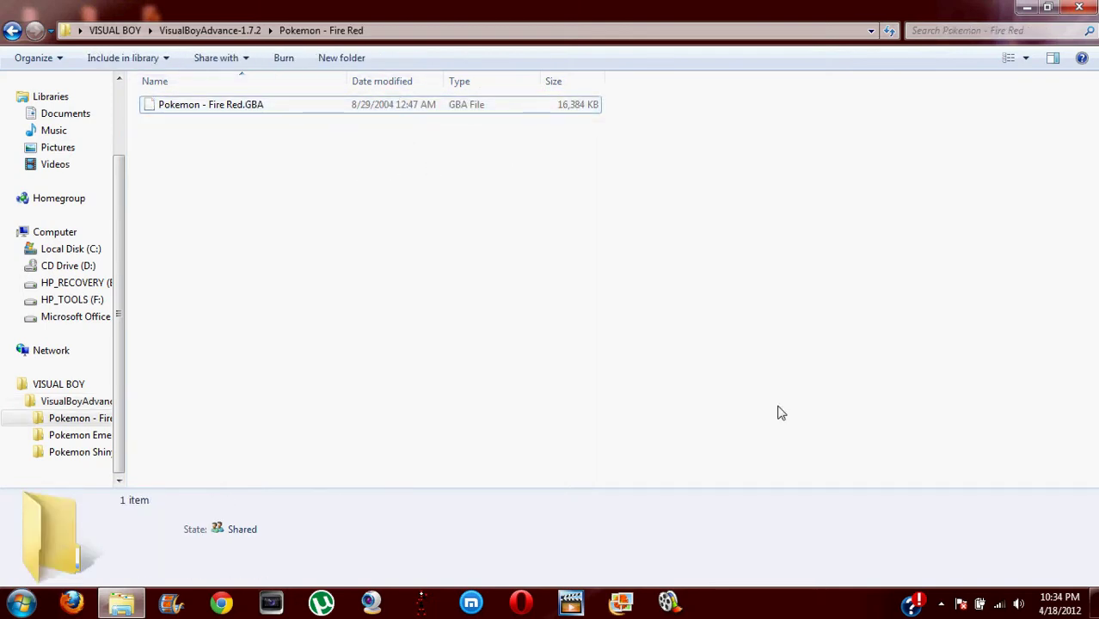
Mute the system sound from the tray, then go back to VisualBoyAdvance-1.7.2.
{"action": "left_click", "coordinate": [1016, 604]}
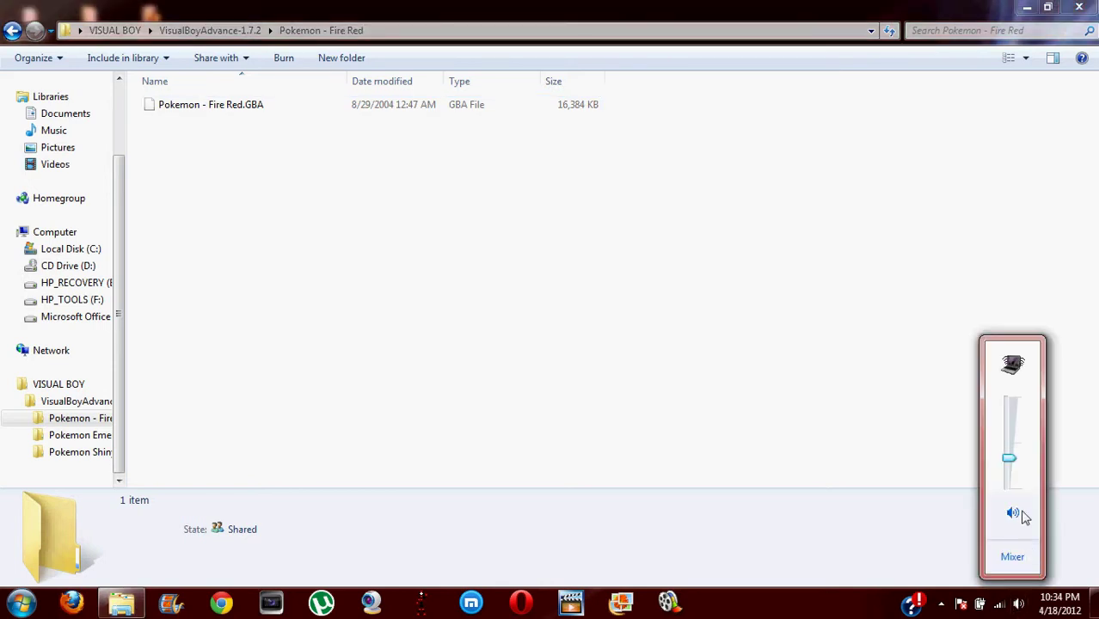
{"action": "left_click", "coordinate": [1010, 471]}
{"action": "left_click", "coordinate": [1012, 514]}
{"action": "left_click", "coordinate": [12, 30]}
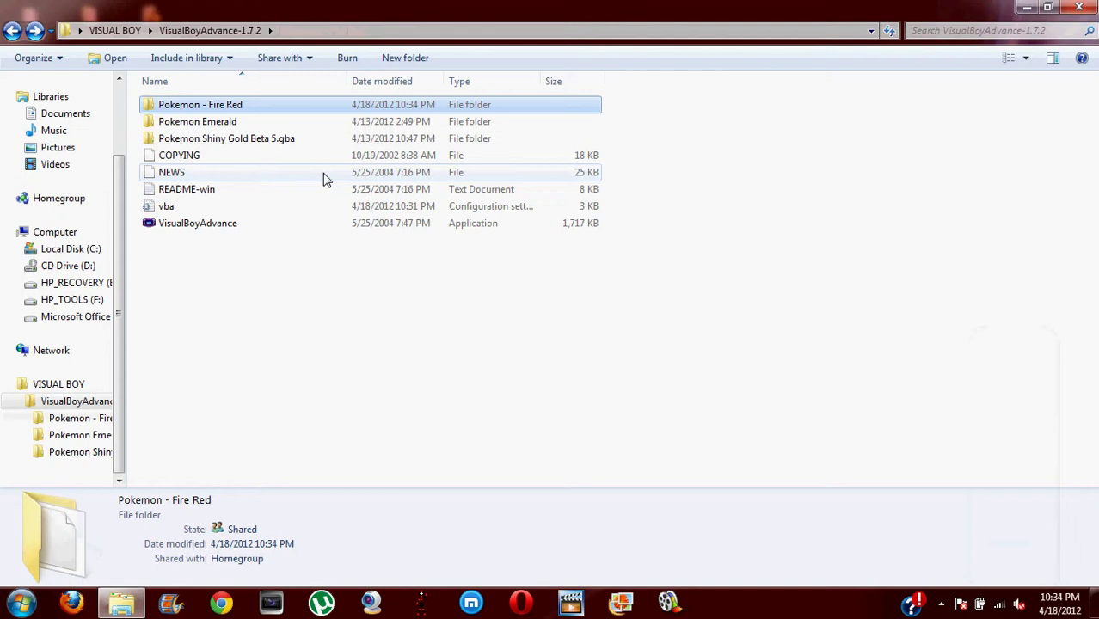
Launch VisualBoyAdvance and browse the Open ROM dialog to VisualBoyAdvance-1.7.2.
{"action": "double_click", "coordinate": [318, 222]}
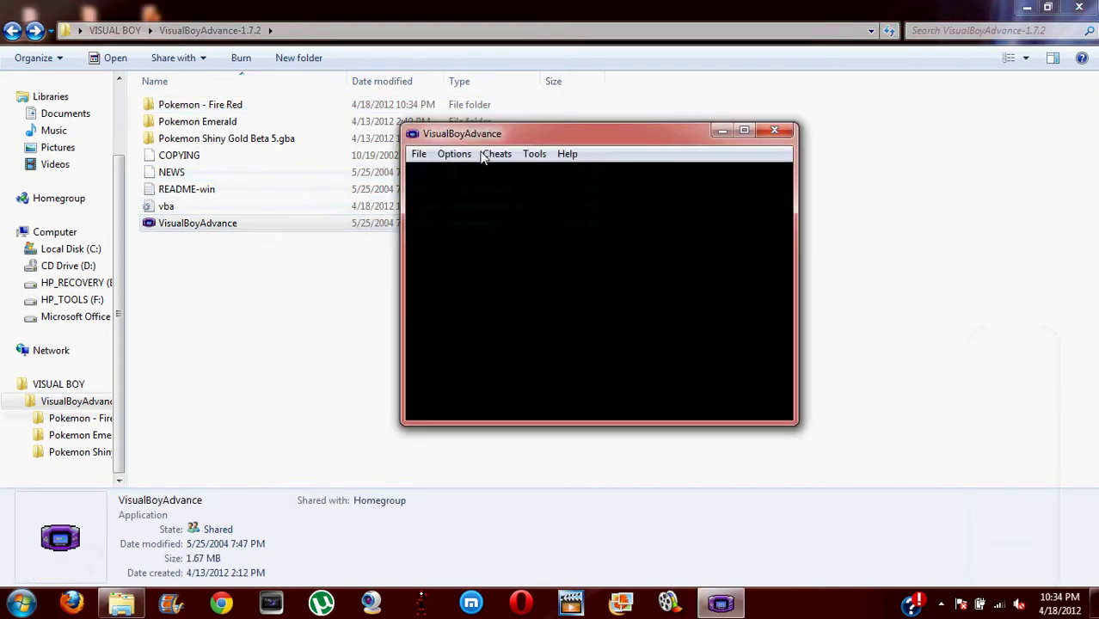
{"action": "left_click", "coordinate": [419, 154]}
{"action": "left_click", "coordinate": [447, 173]}
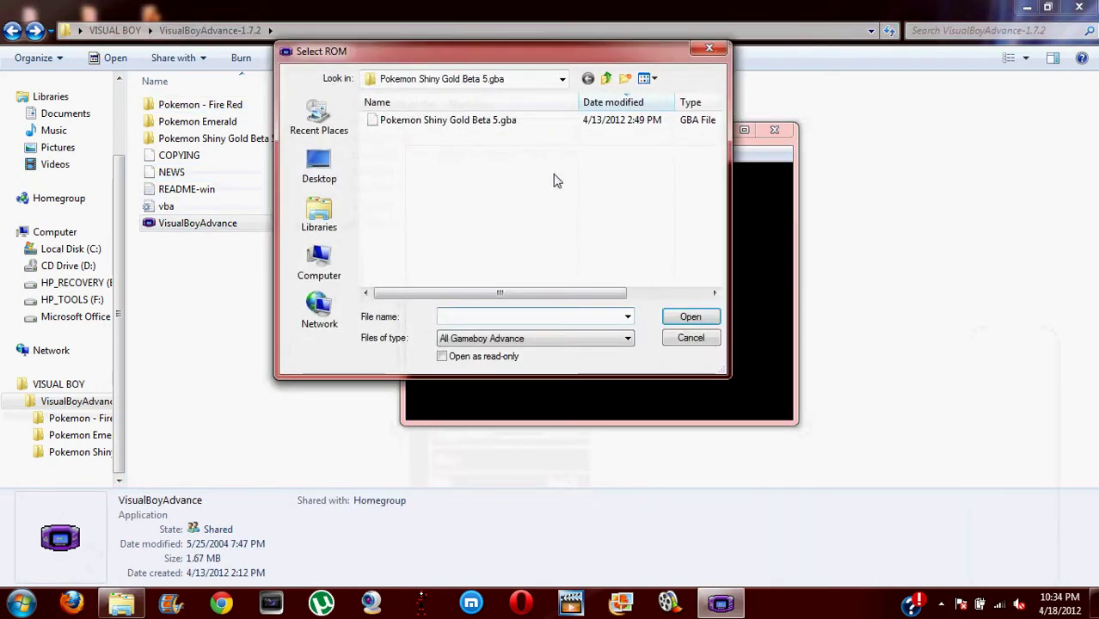
{"action": "left_click", "coordinate": [561, 80]}
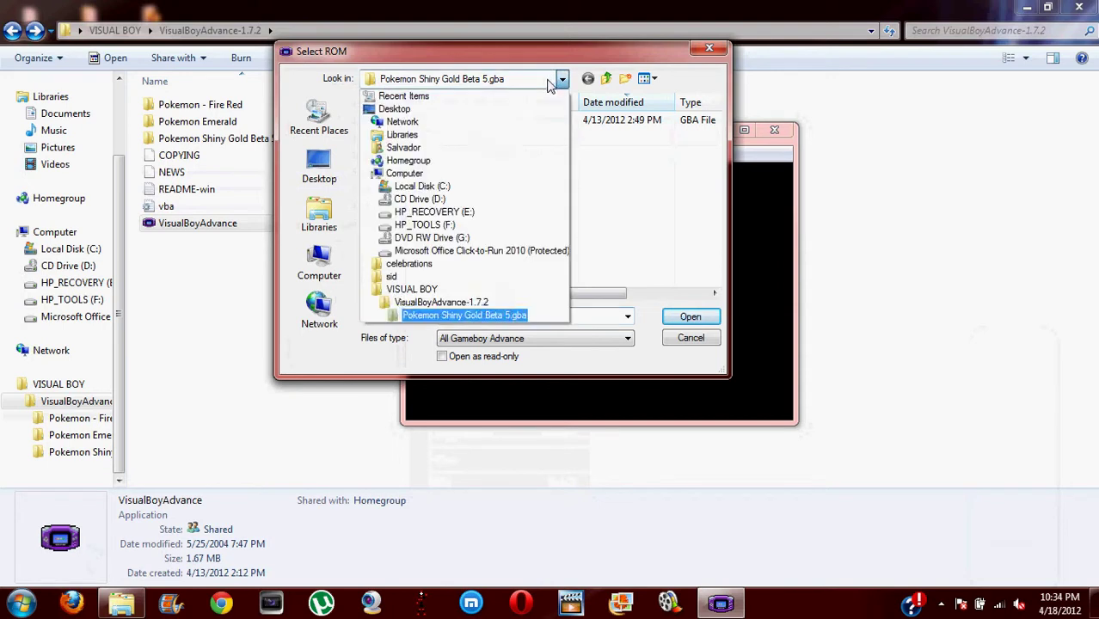
{"action": "left_click", "coordinate": [456, 302]}
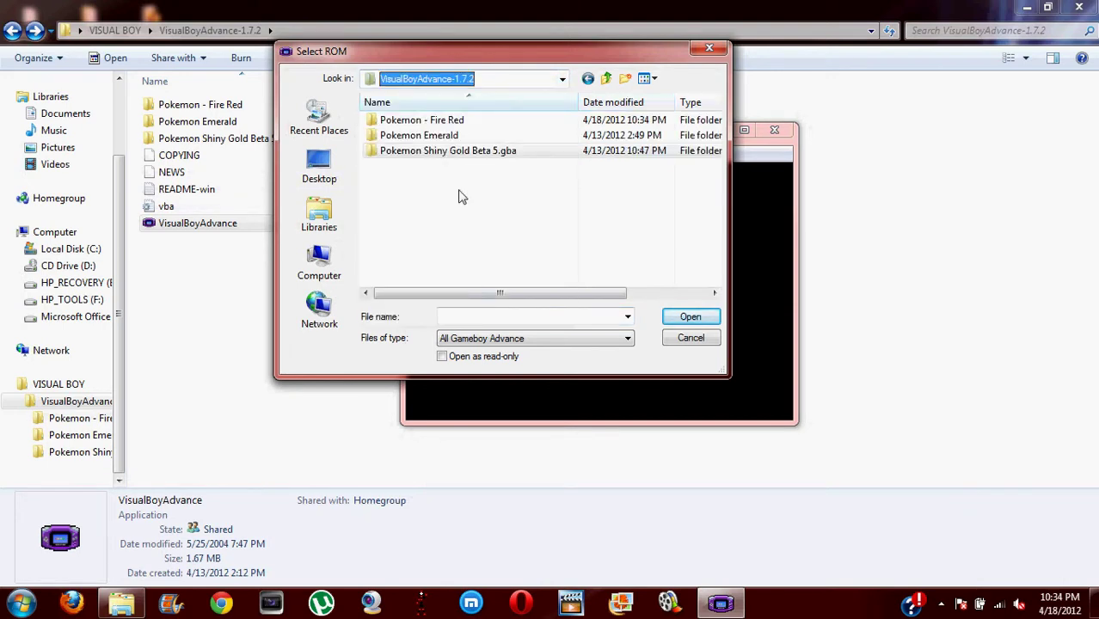
Load Pokemon - Fire Red.GBA, let the intro play, then close the emulator.
{"action": "double_click", "coordinate": [449, 121]}
{"action": "left_click", "coordinate": [444, 120]}
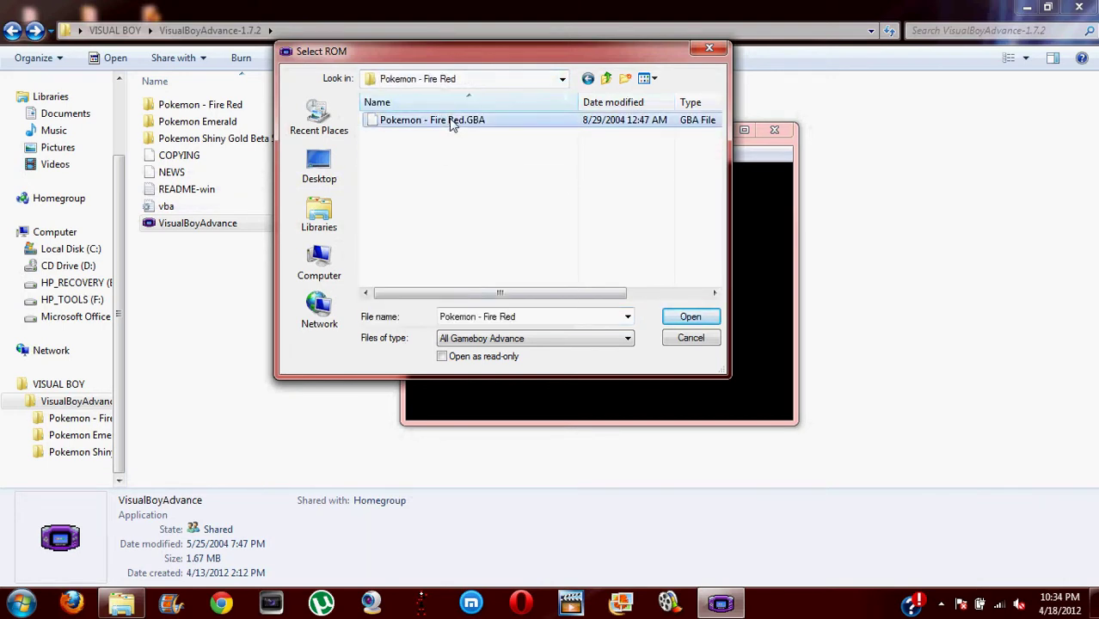
{"action": "left_click", "coordinate": [682, 318]}
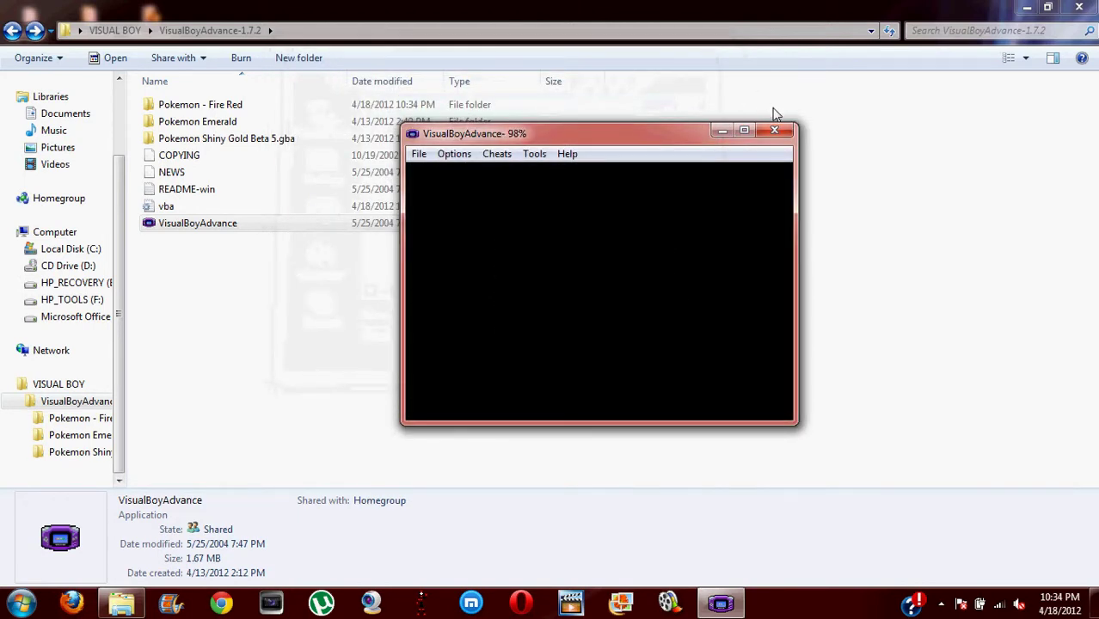
{"action": "left_click", "coordinate": [420, 158]}
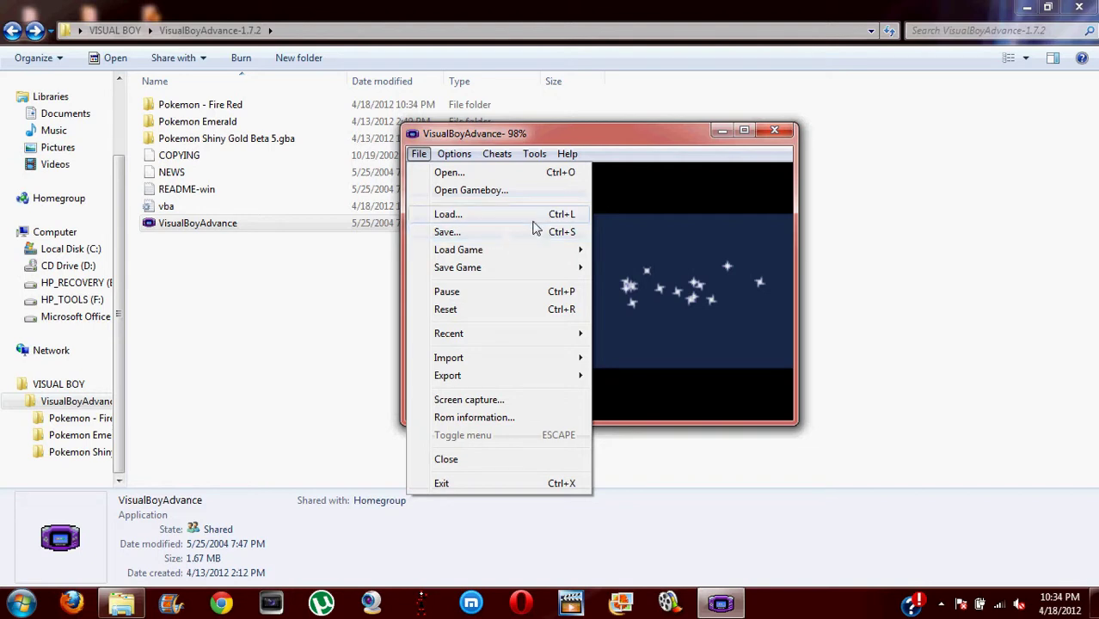
{"action": "left_click", "coordinate": [776, 132]}
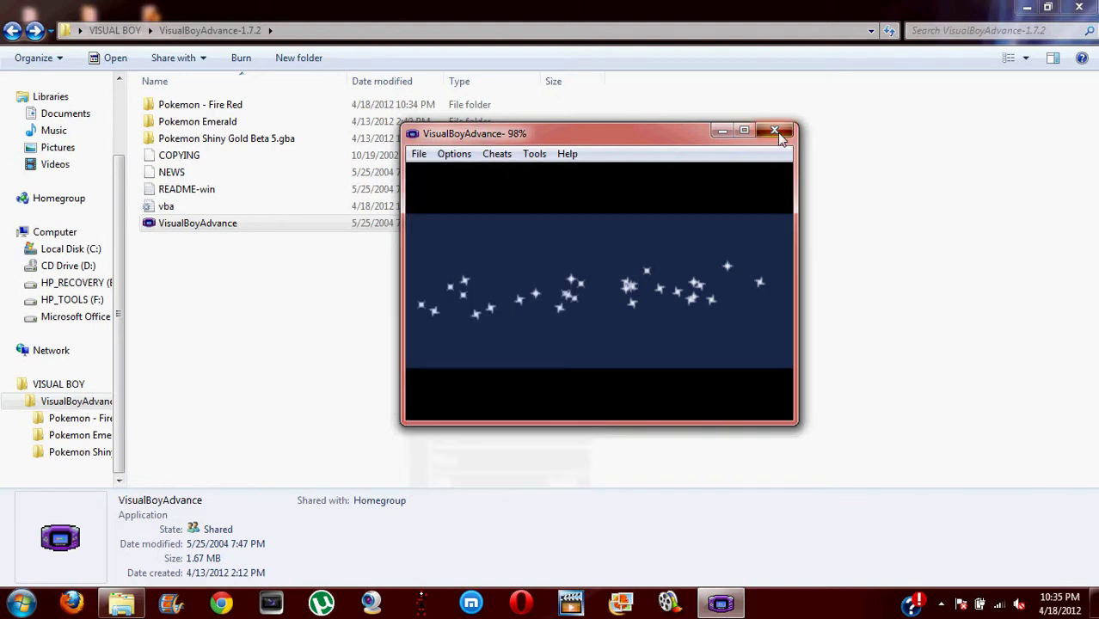